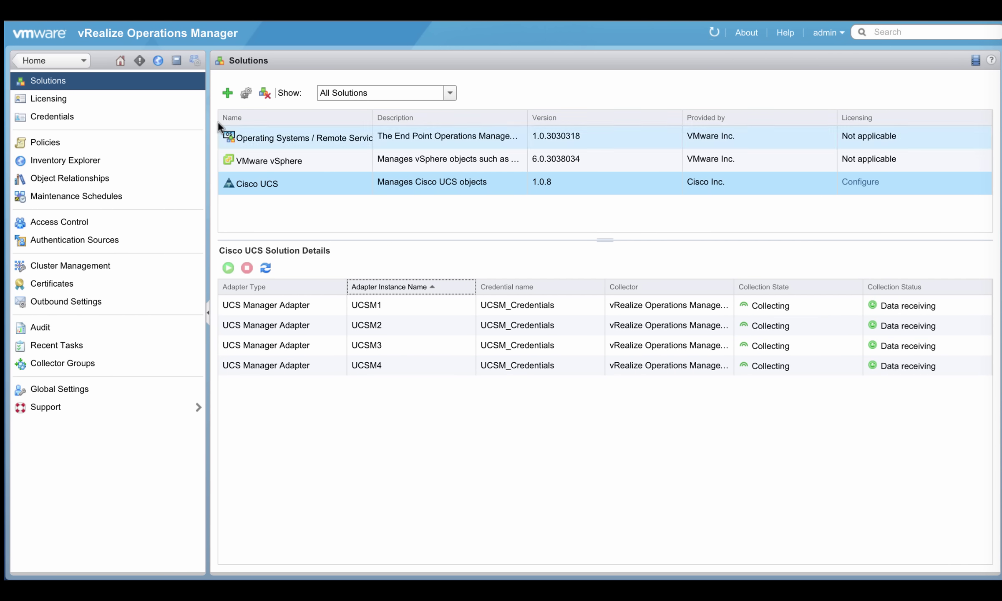
Go to Environment and open the UCS Domains inventory tree
click(120, 62)
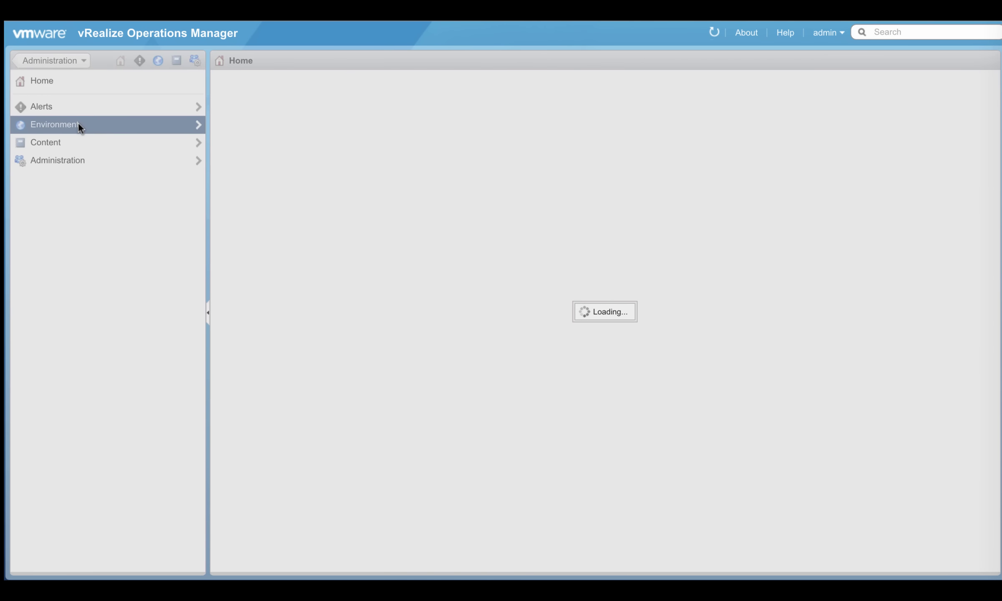
click(78, 124)
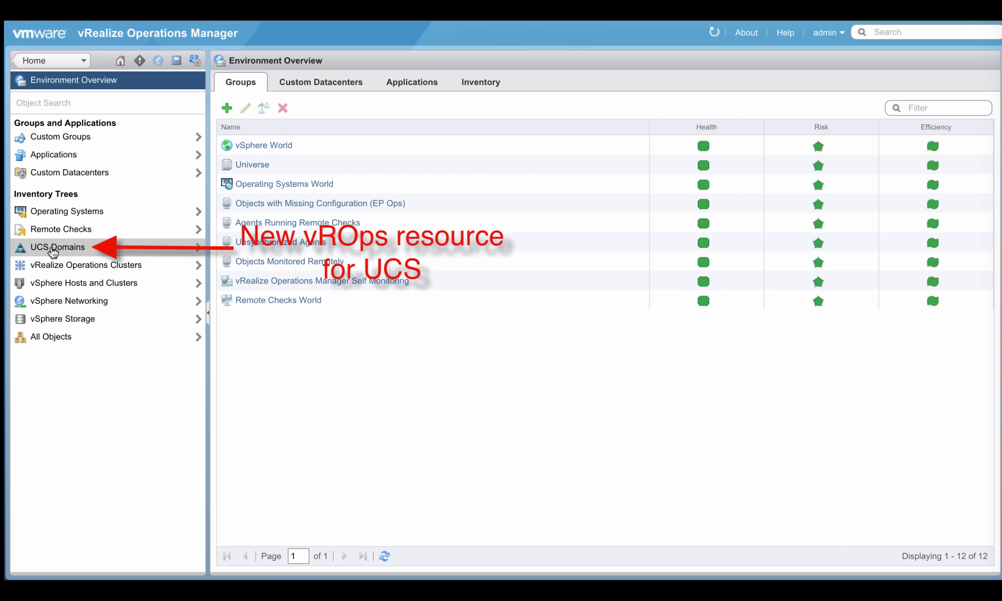
click(23, 249)
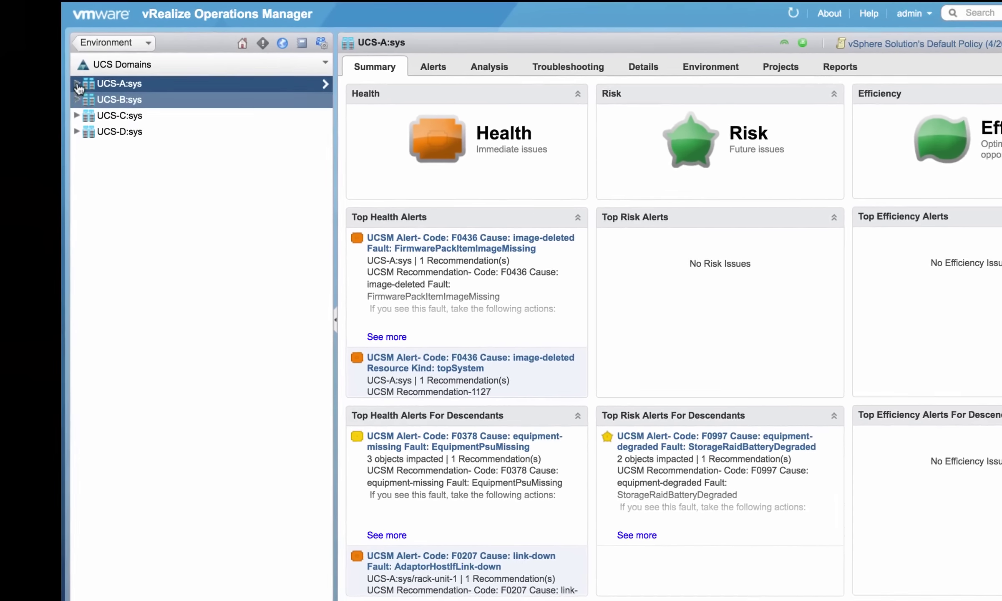
Expand UCS-A:sys, rack-unit-3, chassis-1, blade-8 and switch-A to reveal their components
click(17, 100)
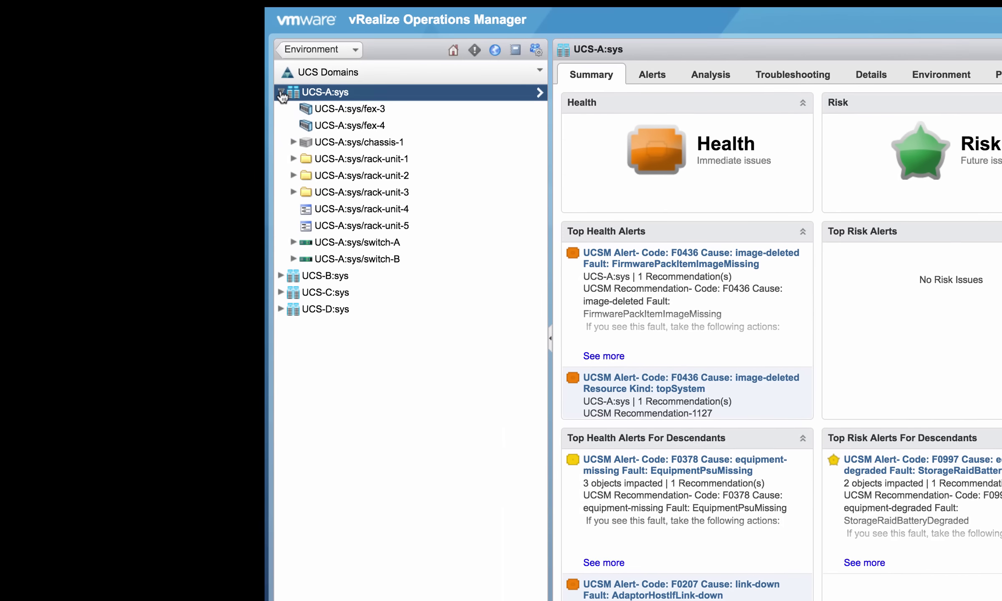
click(294, 192)
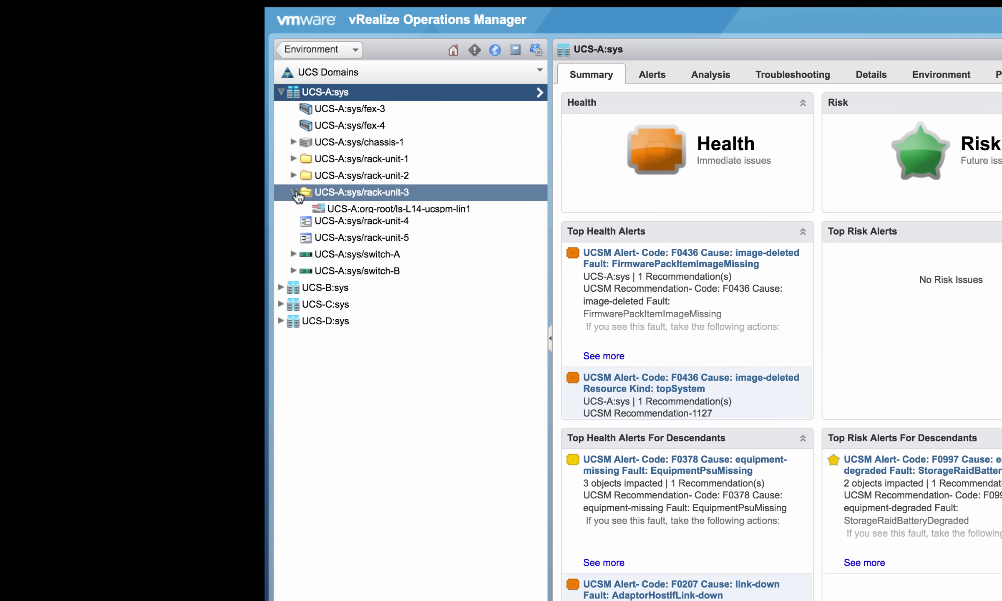
click(294, 142)
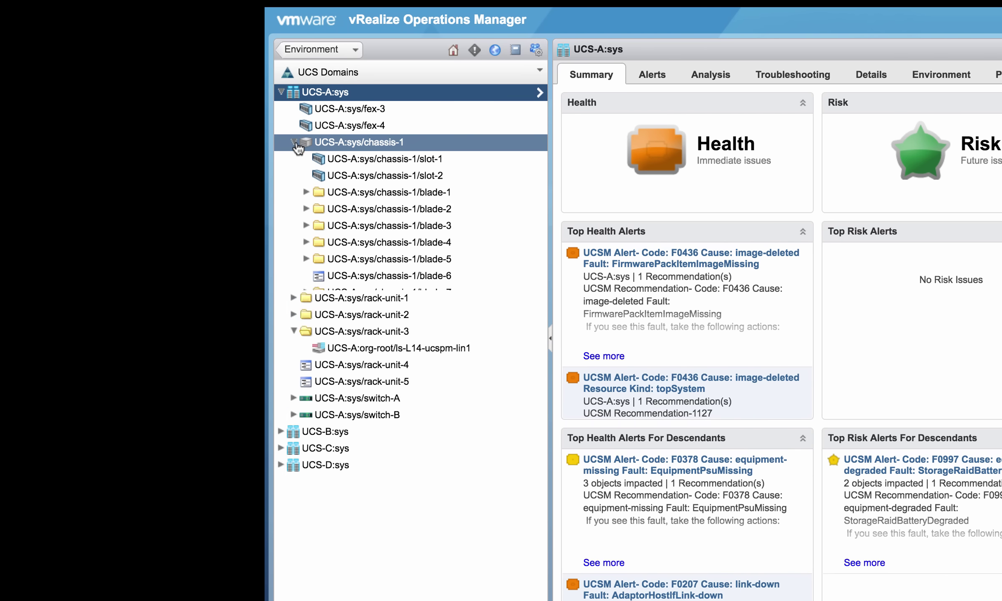
click(307, 309)
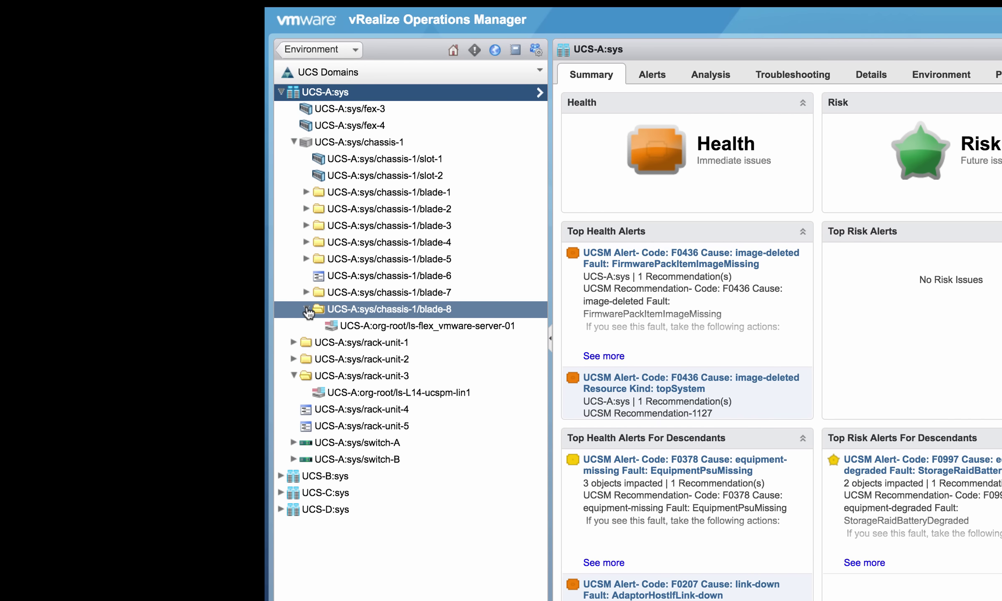
click(294, 442)
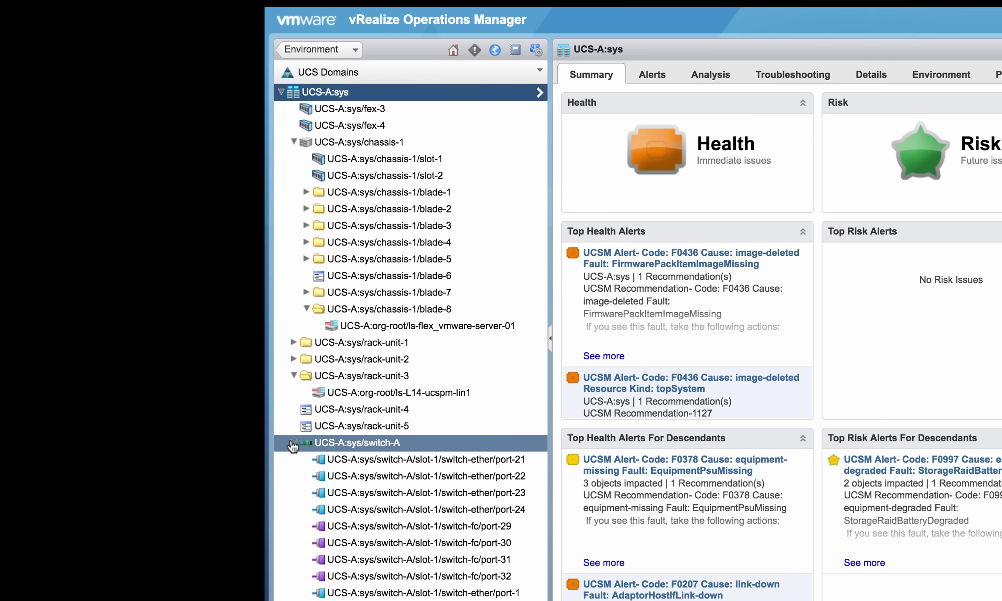
scroll(324, 503, down, 7)
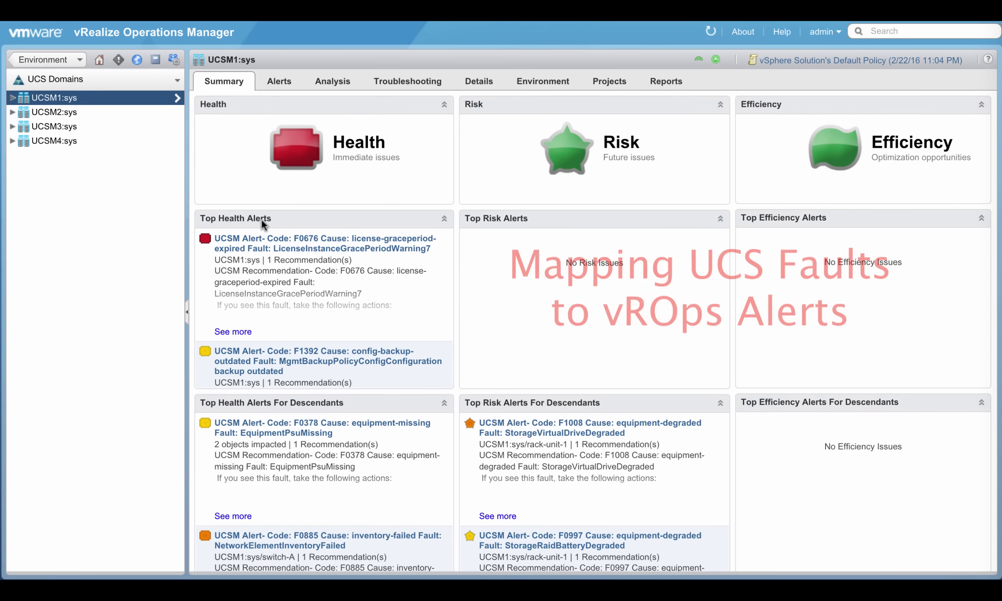
Open the F0676 alert from Top Health Alerts and expand its full recommendations list
click(322, 248)
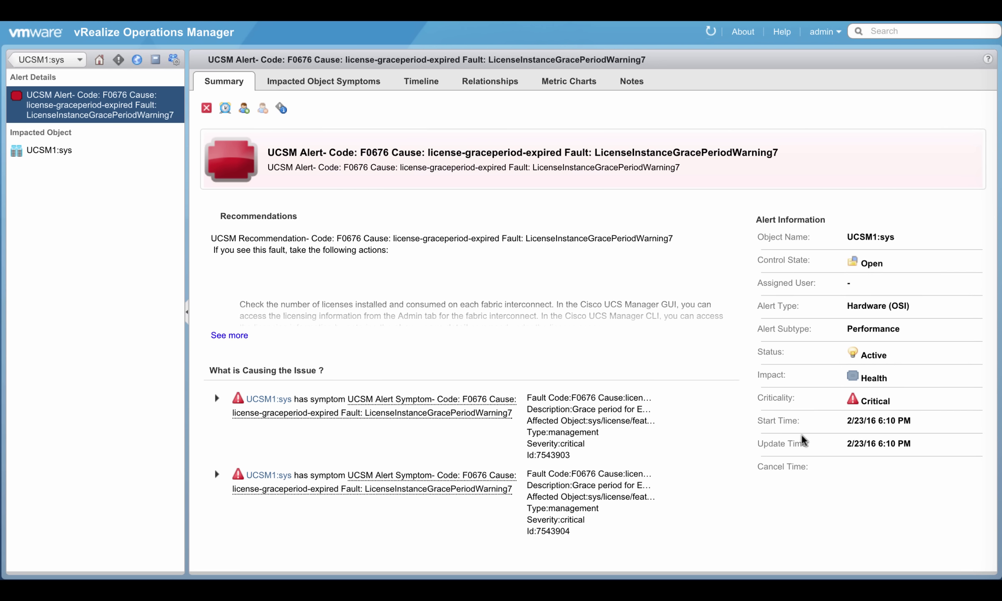
click(241, 336)
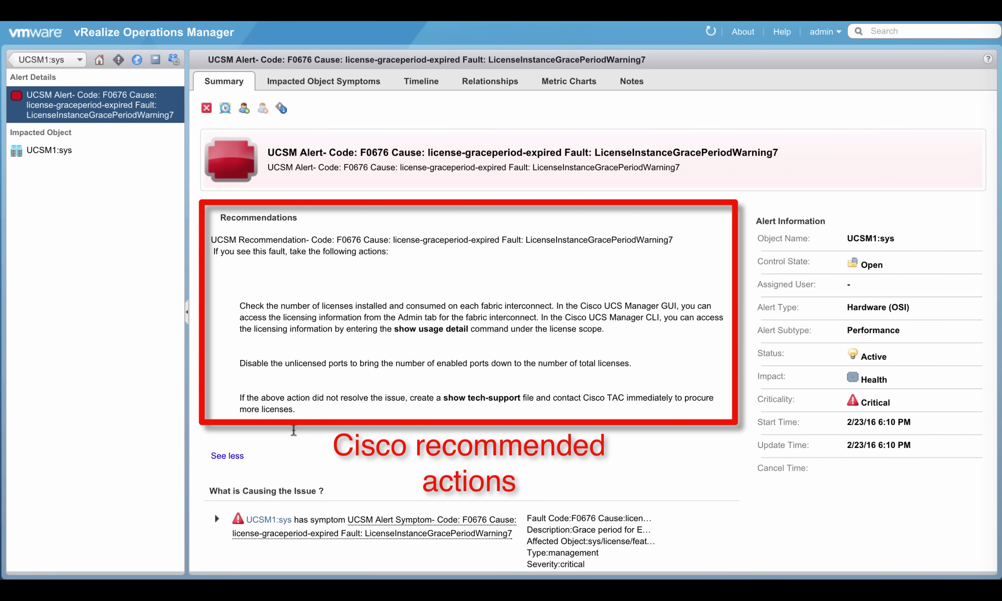
scroll(294, 429, down, 3)
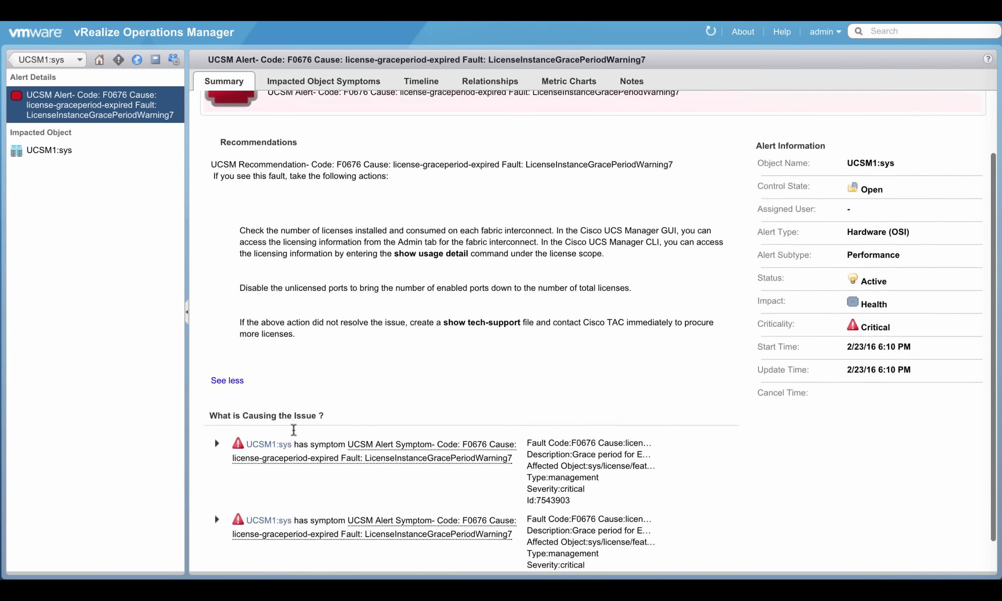
scroll(358, 434, up, 3)
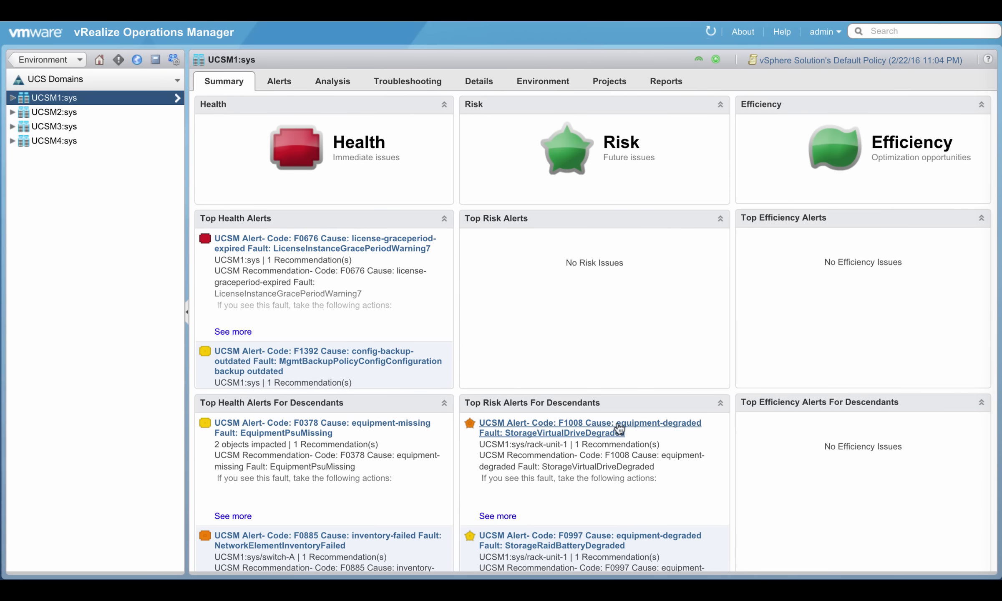
Open the F1008 alert from Top Risk Alerts For Descendants and expand its full recommendations
click(641, 428)
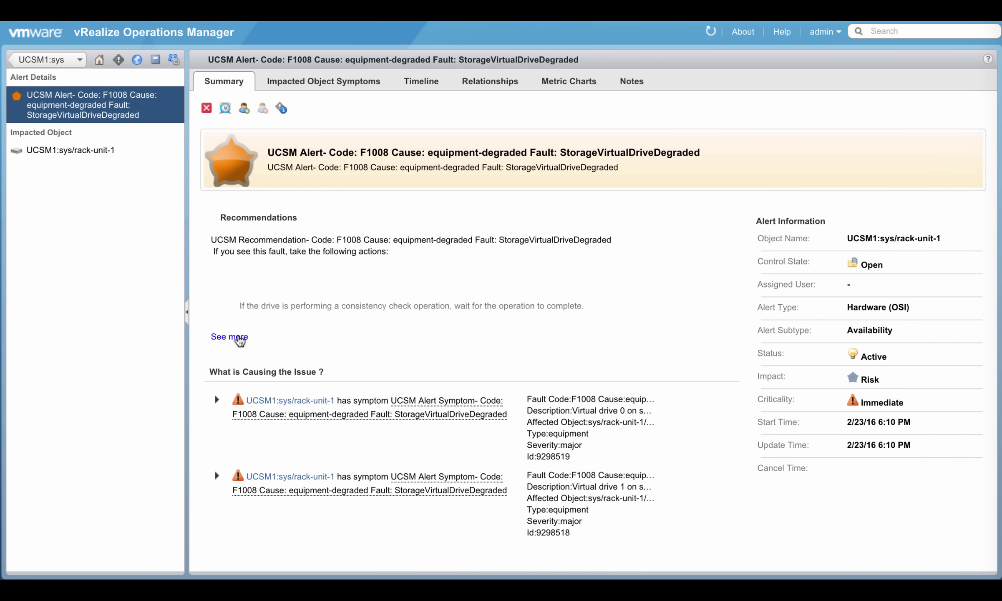
click(241, 338)
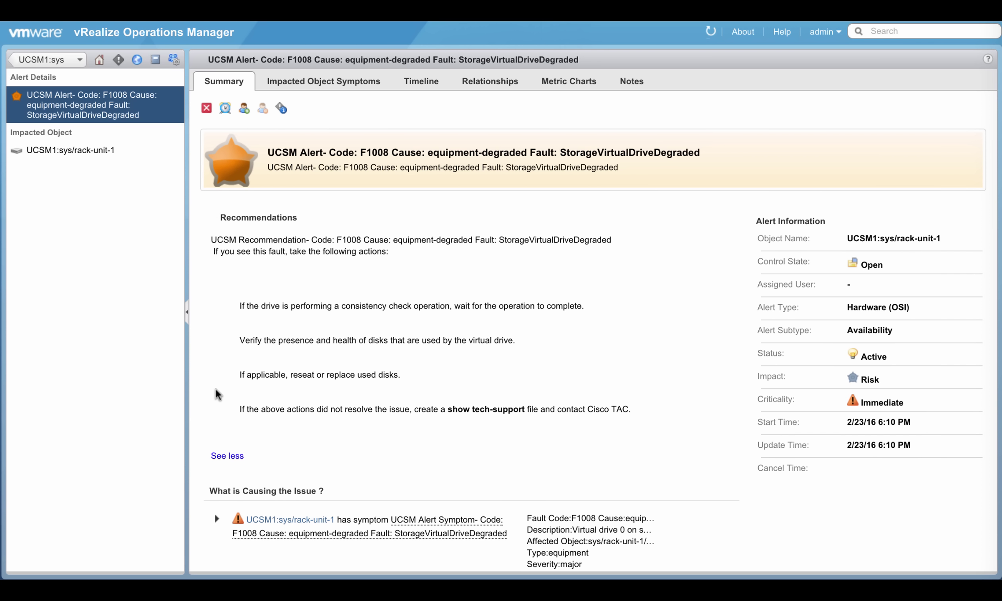
scroll(216, 394, down, 3)
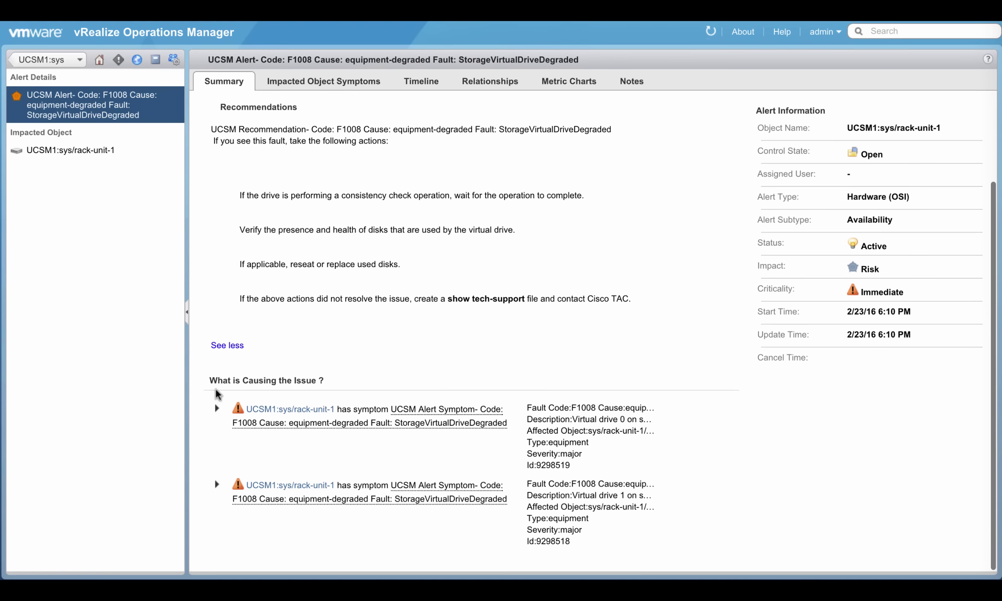
scroll(217, 394, up, 3)
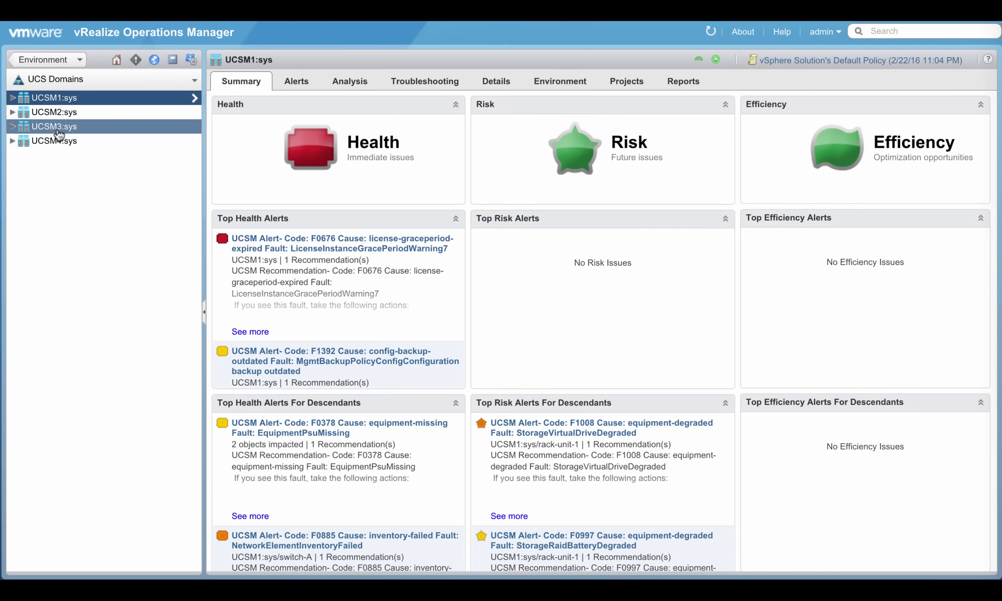
Expand UCSM3:sys, chassis-2 and blade-5, and view the ls-ucspm-esx3 service profile summary
click(59, 133)
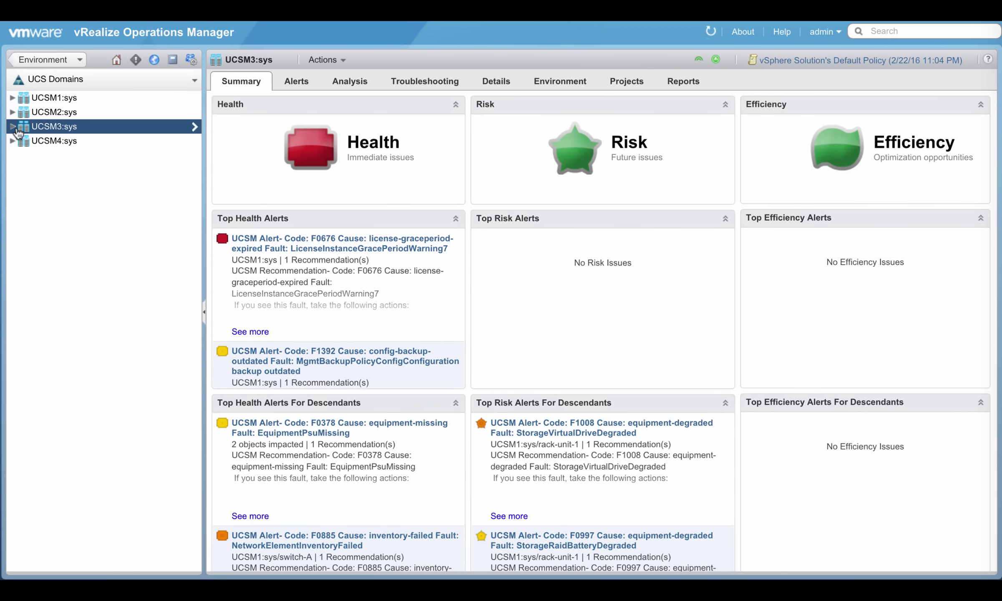
click(13, 126)
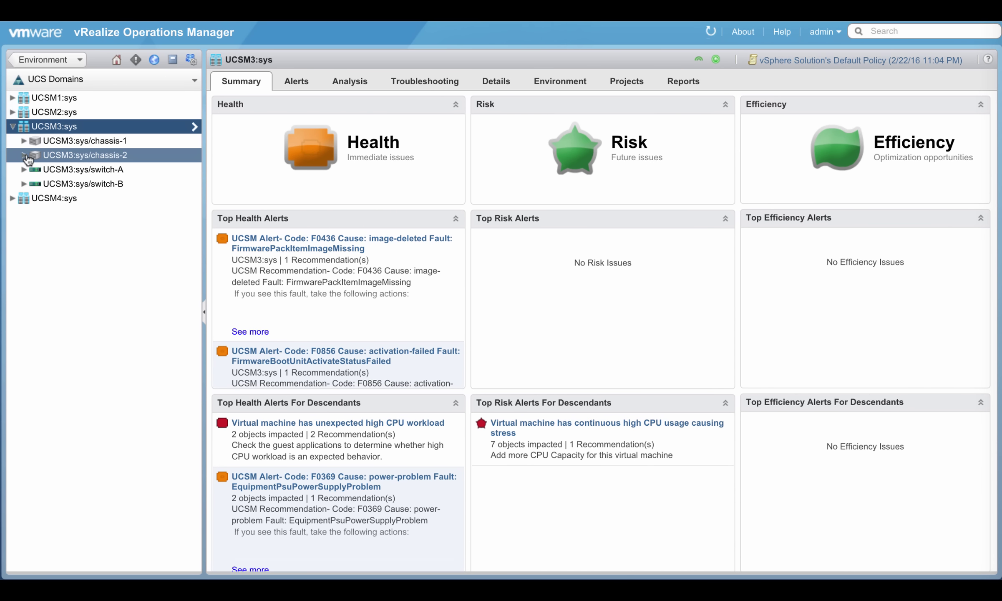
click(25, 156)
click(36, 241)
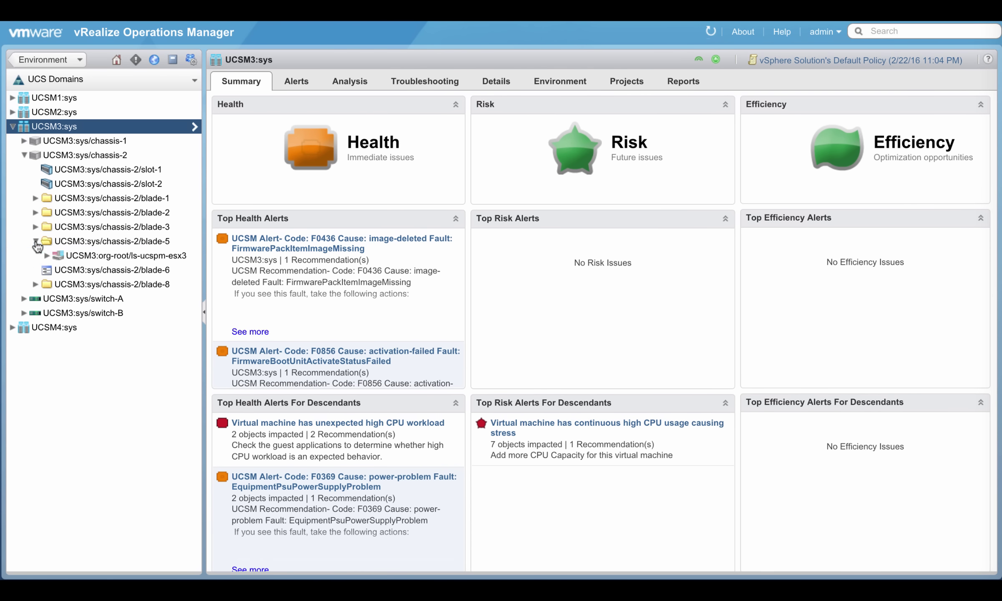
click(76, 259)
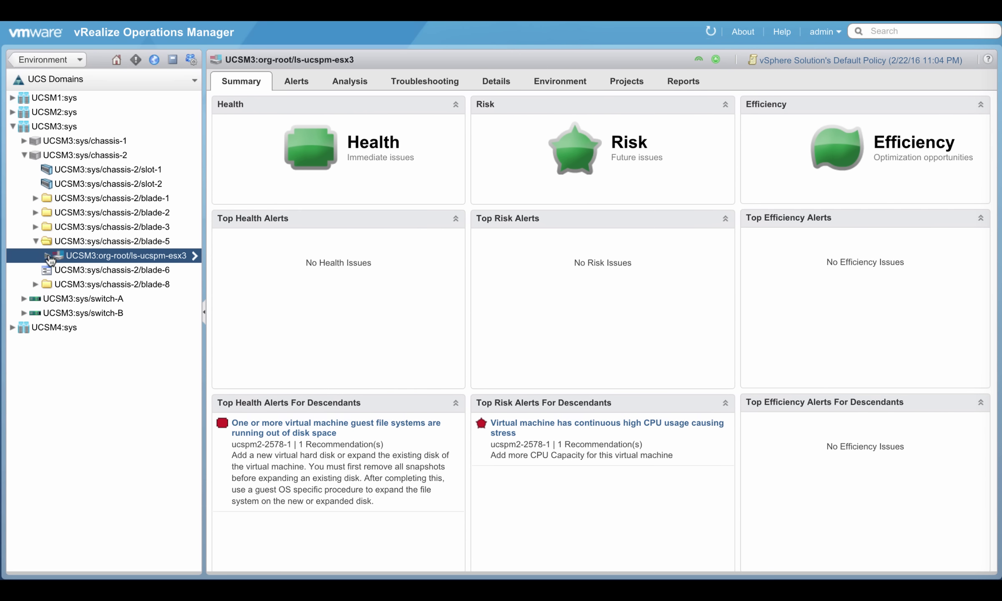
Reveal the ESXi host's VMs, open ucspm2-2578-1's summary and expand it to show its datastore
click(48, 255)
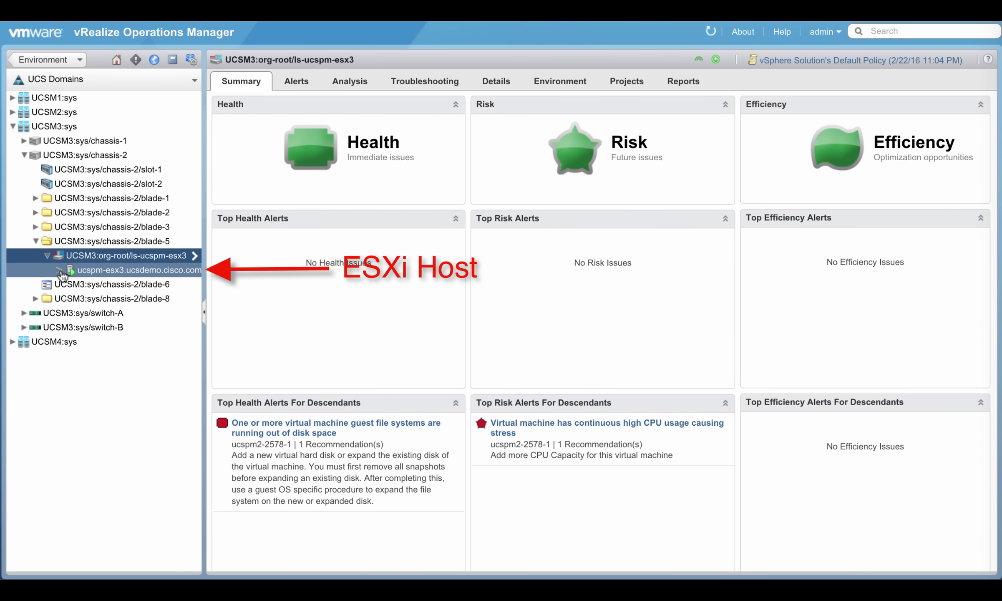
click(60, 270)
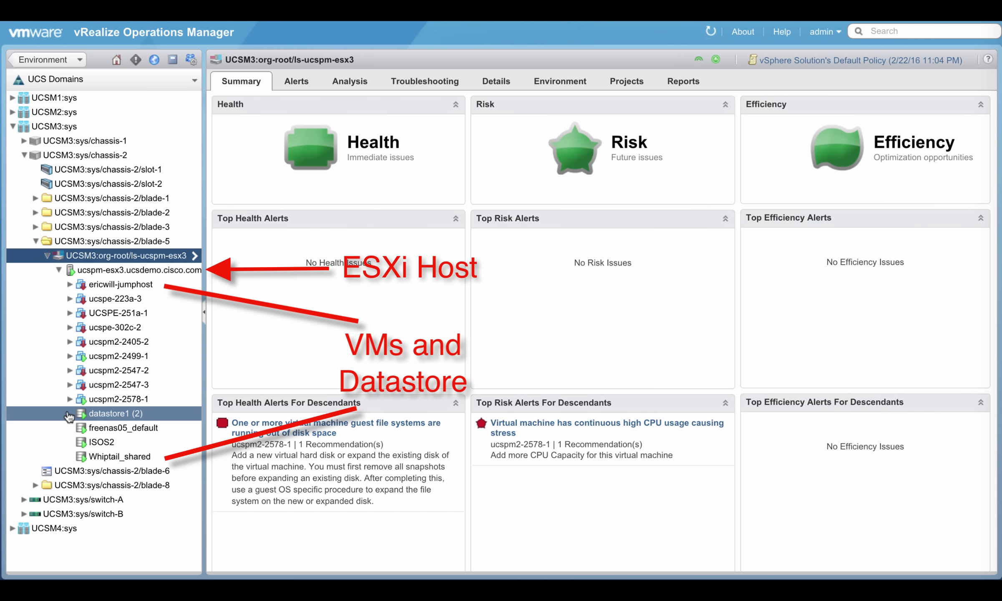
click(95, 404)
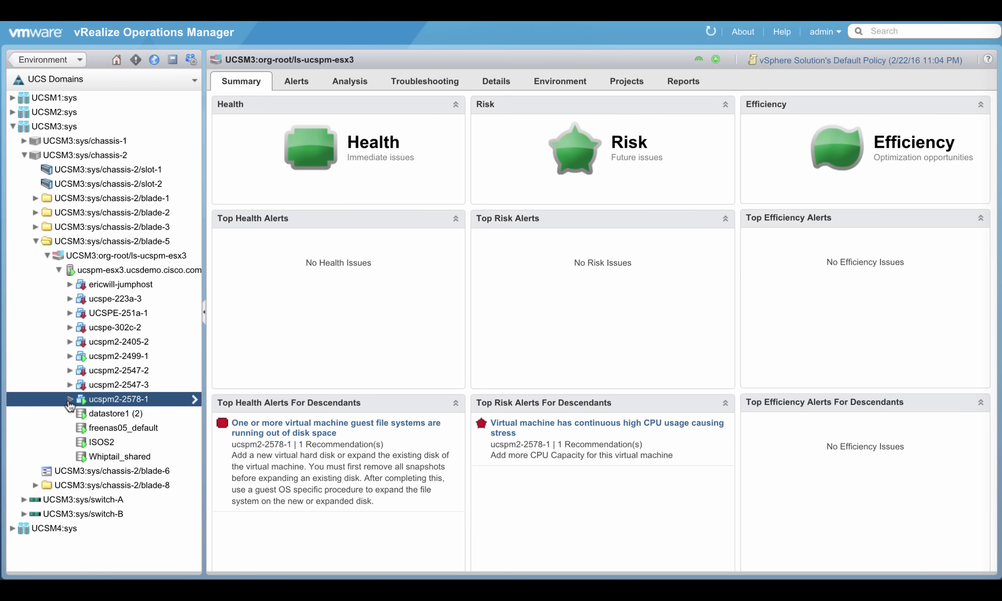
click(70, 399)
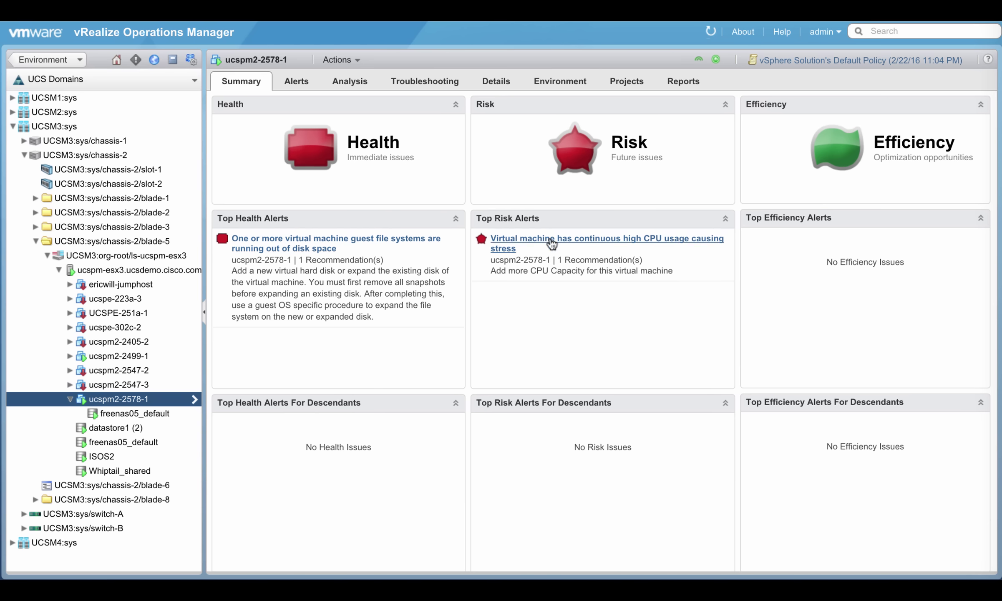
Open the Alert Details for the VM's disk-space alert from Top Alerts
click(396, 243)
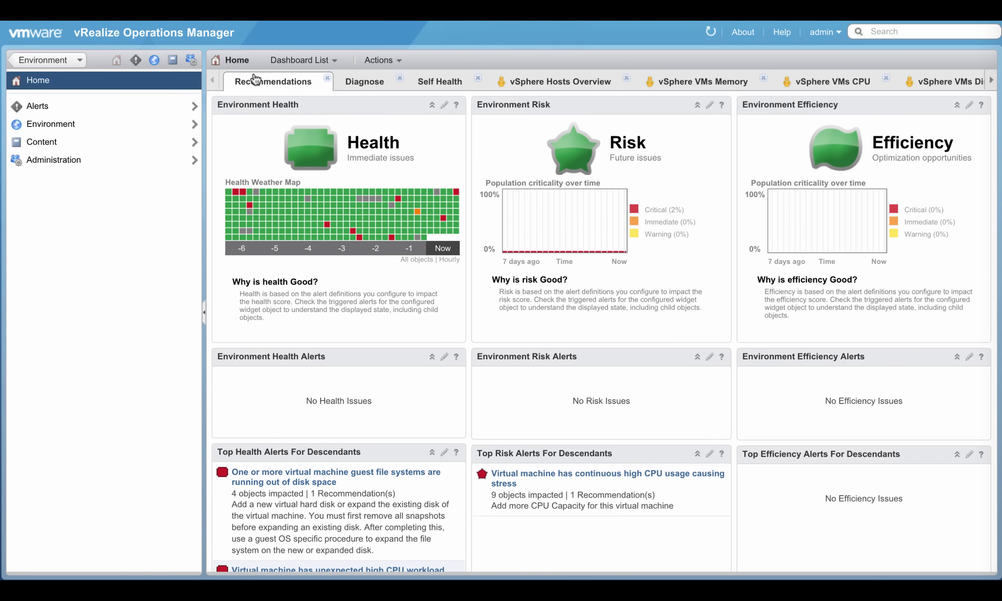
Open UCSM Overview from the UCSM Adapter Dashboards list and hide the navigation pane
click(334, 62)
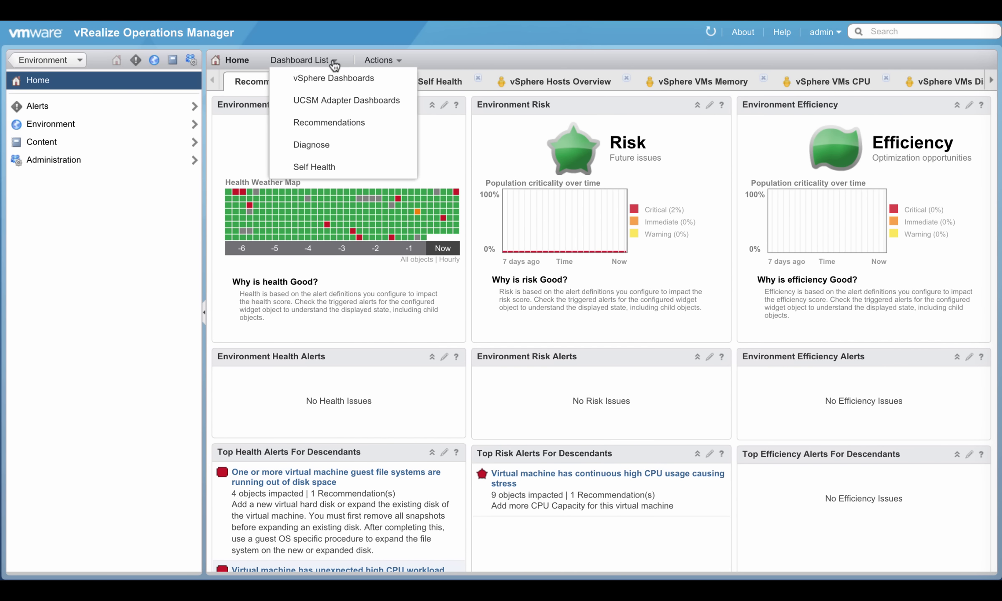
mouse_move(342, 103)
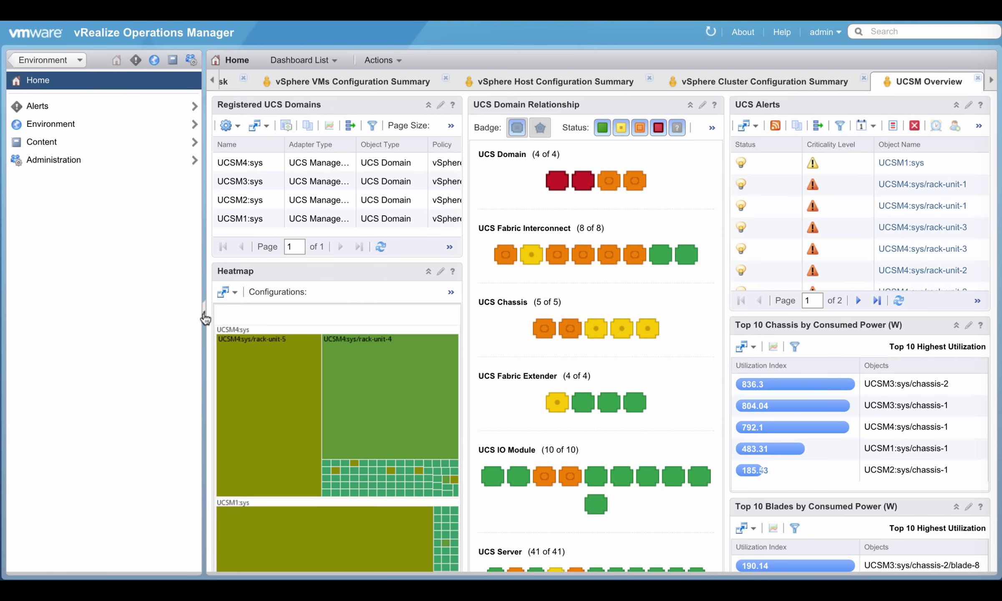
click(204, 317)
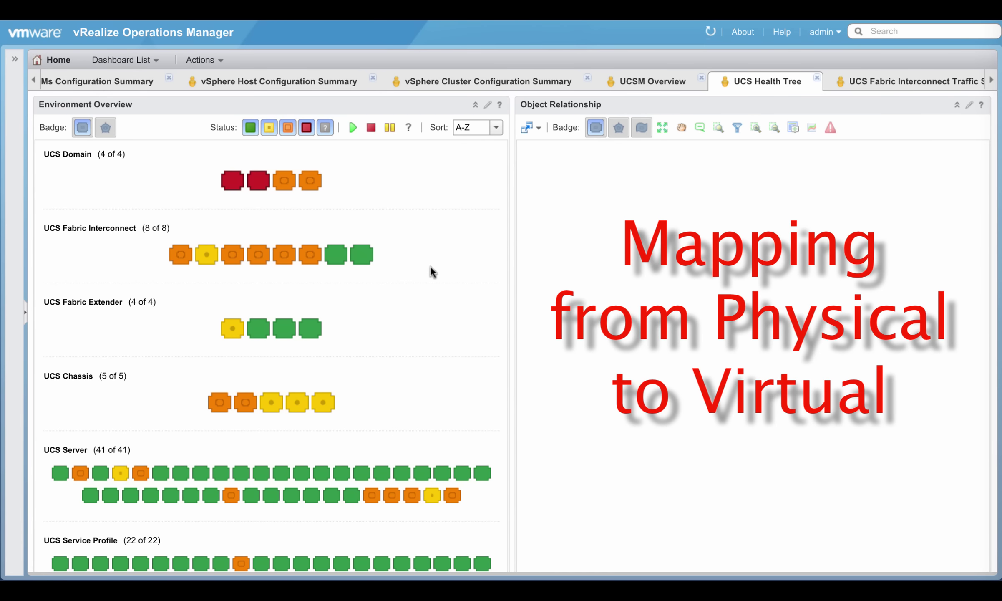
Scroll the Environment Overview widget down to the Host System and Virtual Machine health
scroll(430, 273, down, 5)
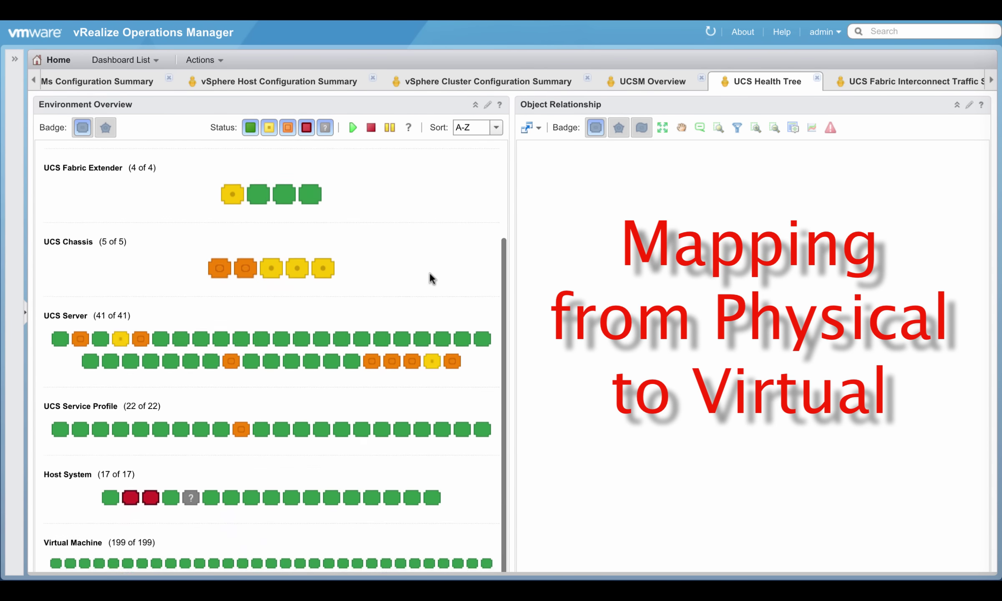
scroll(429, 273, down, 4)
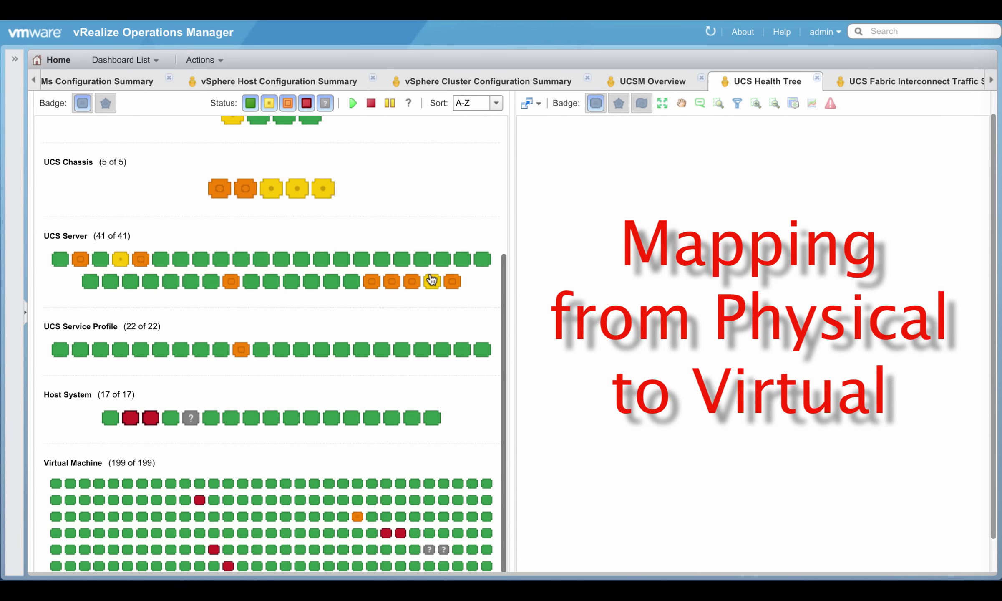
scroll(432, 280, down, 2)
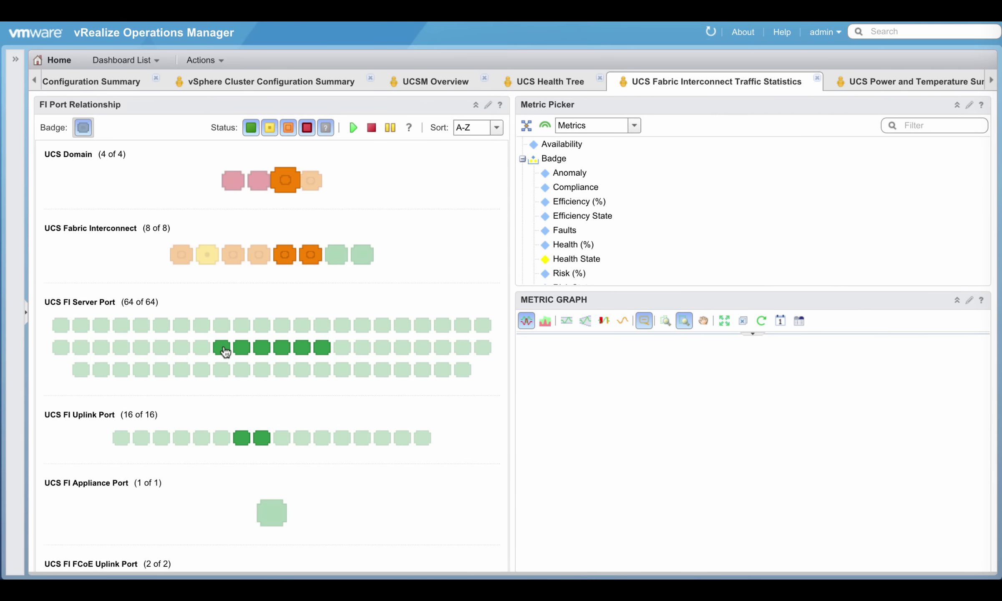
Graph Rx-Delta and Tx-Delta (packets/sec) for server port port-1
click(225, 352)
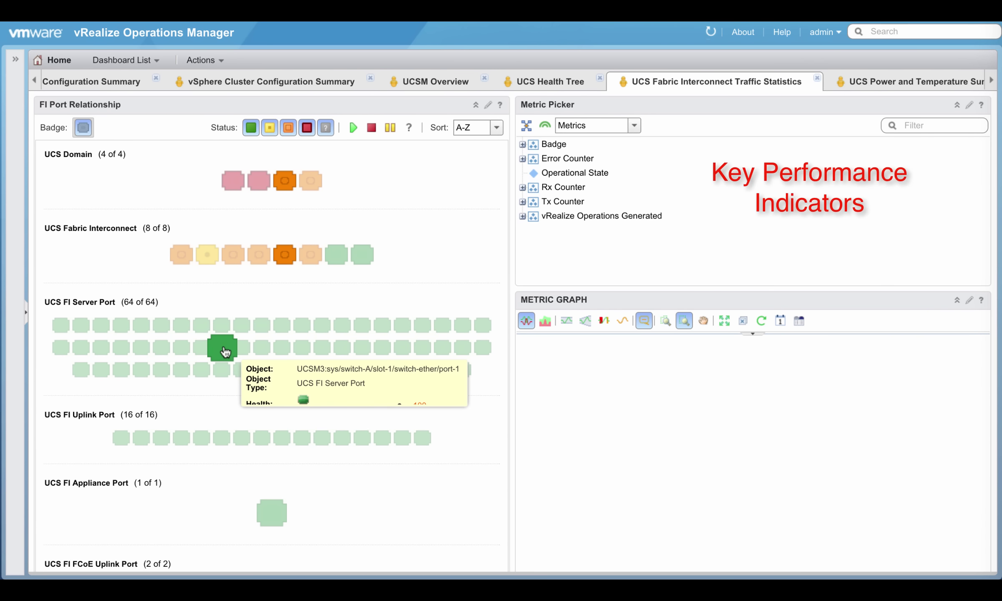
click(523, 188)
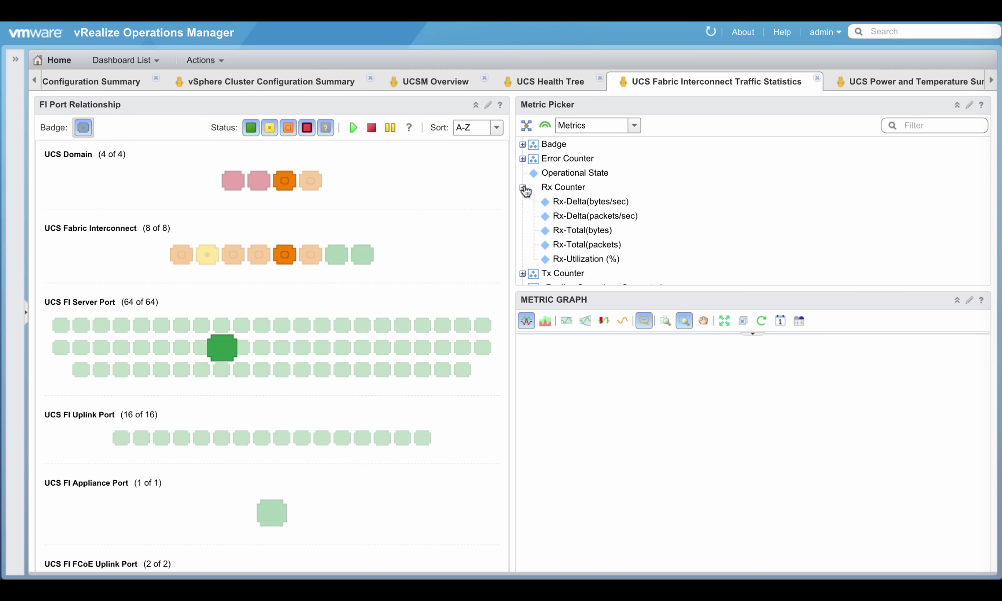
click(558, 218)
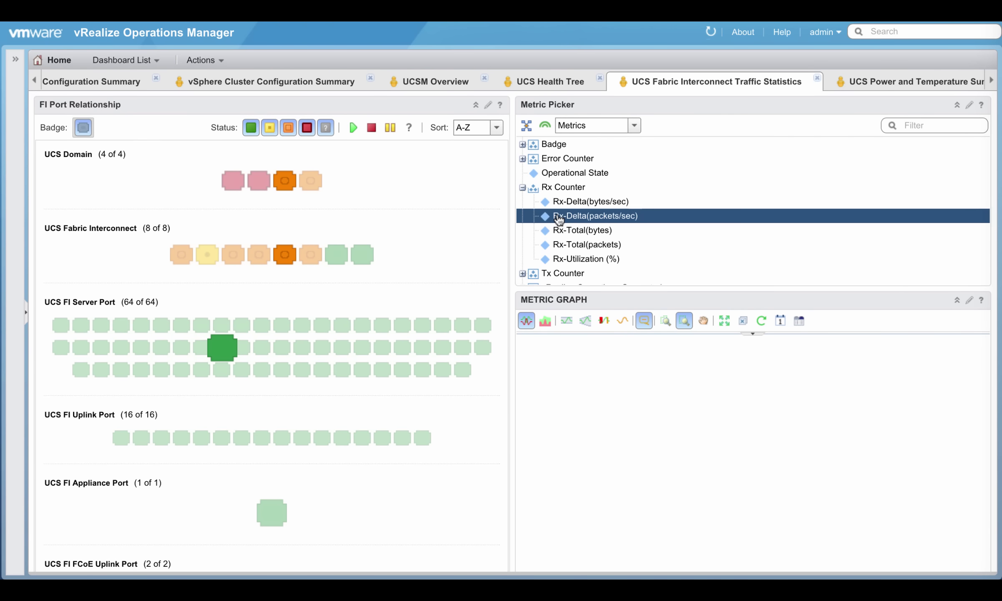
click(522, 273)
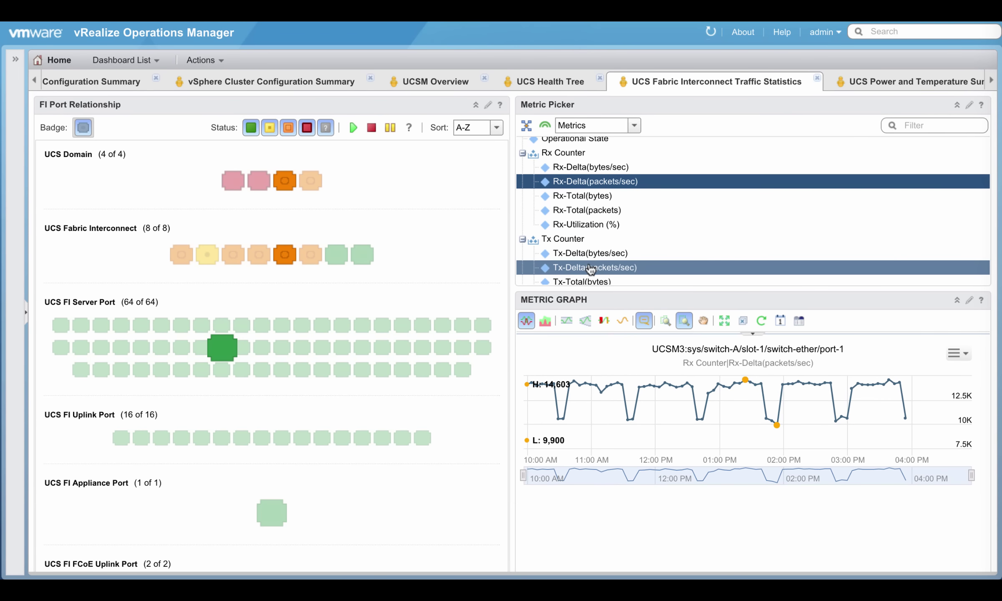
click(590, 268)
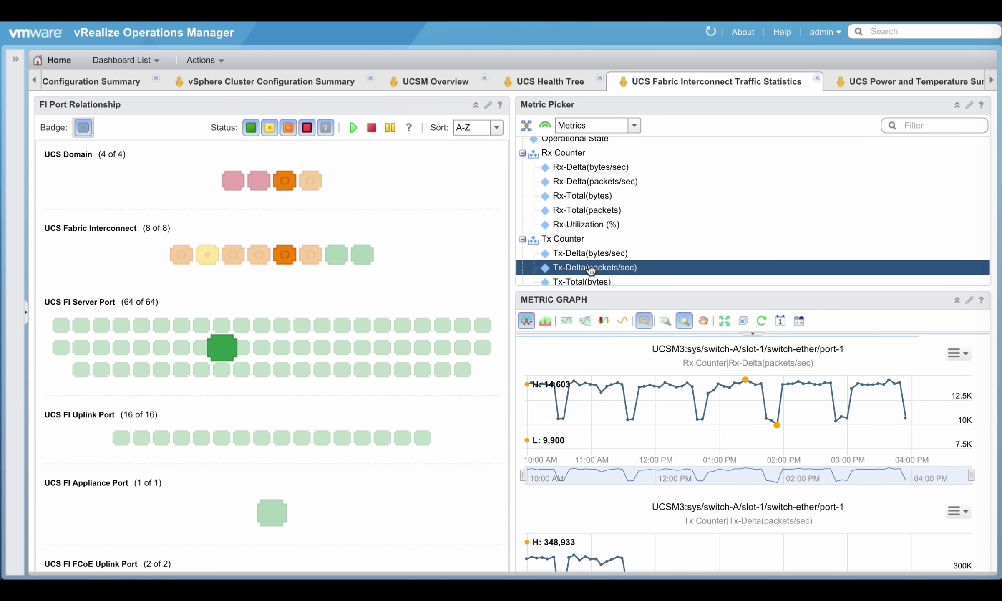
scroll(755, 410, down, 3)
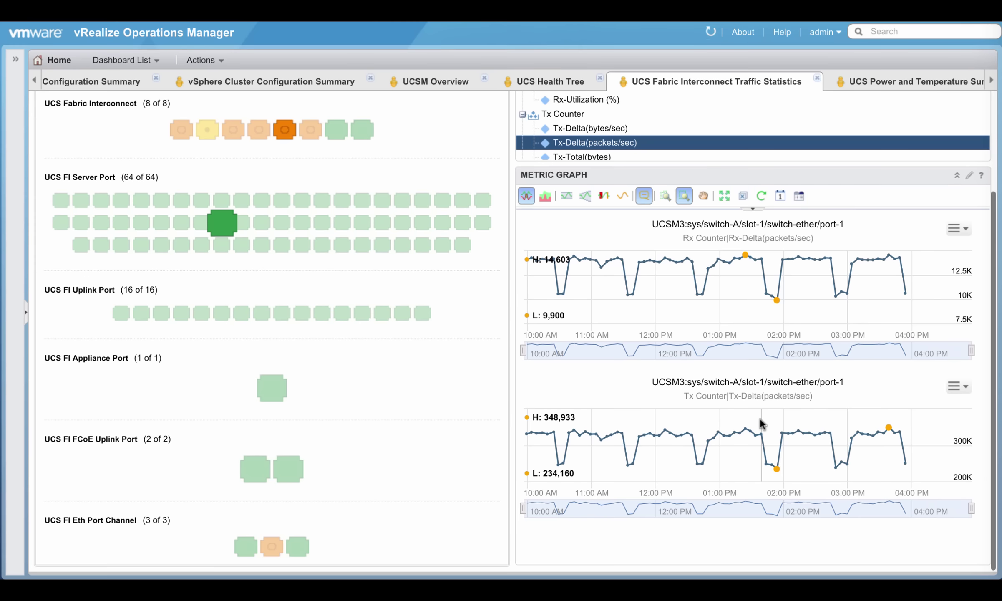
scroll(760, 422, up, 3)
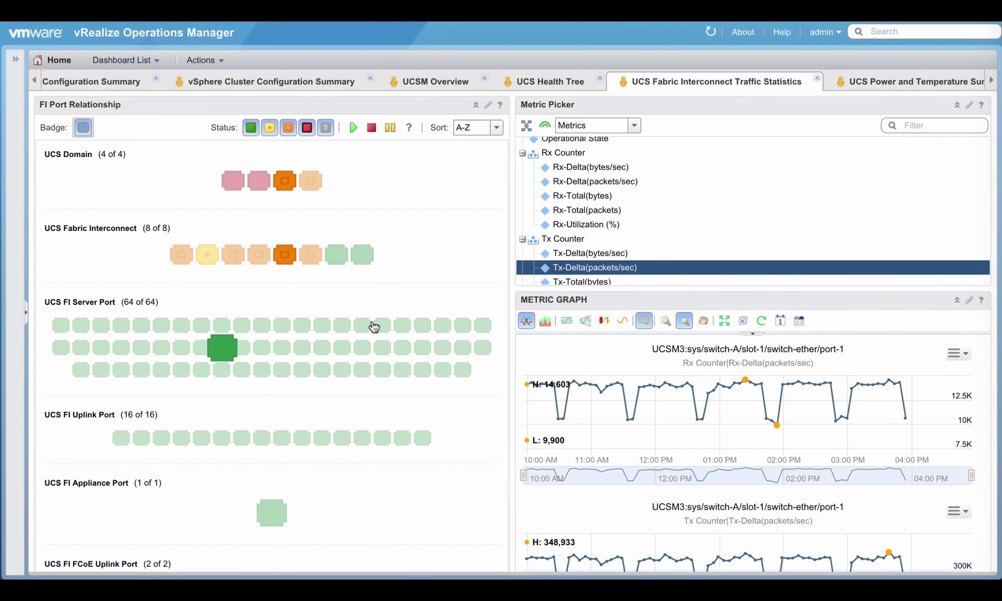
Graph Rx-Delta and Tx-Delta (packets/sec) for a second server port
click(249, 351)
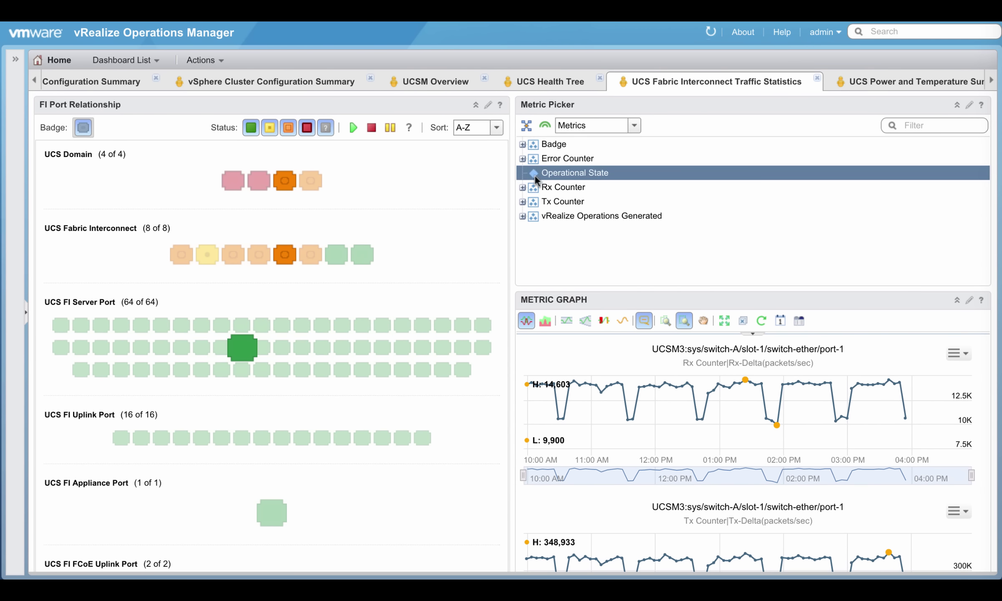
click(574, 220)
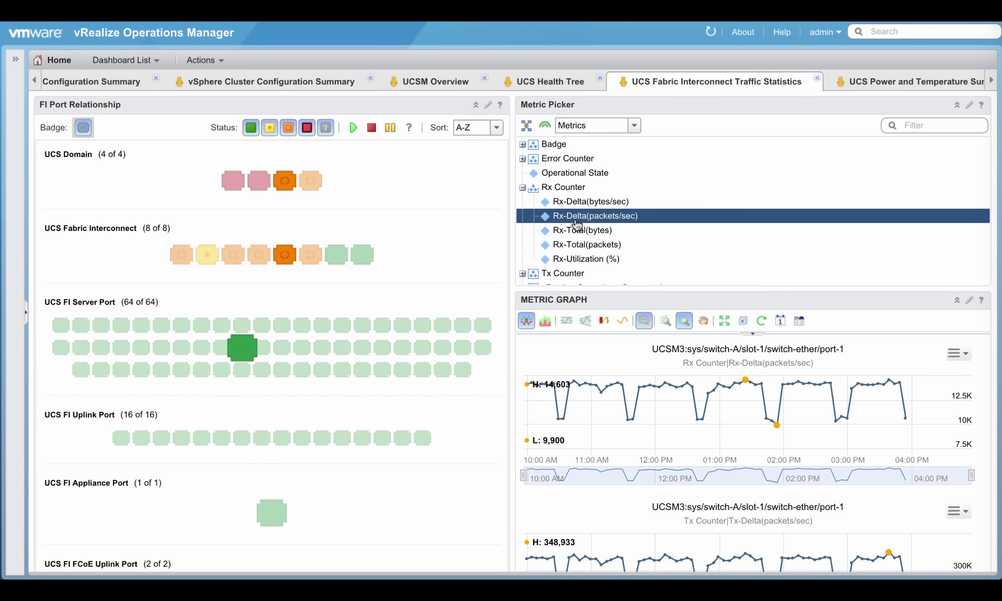
click(522, 274)
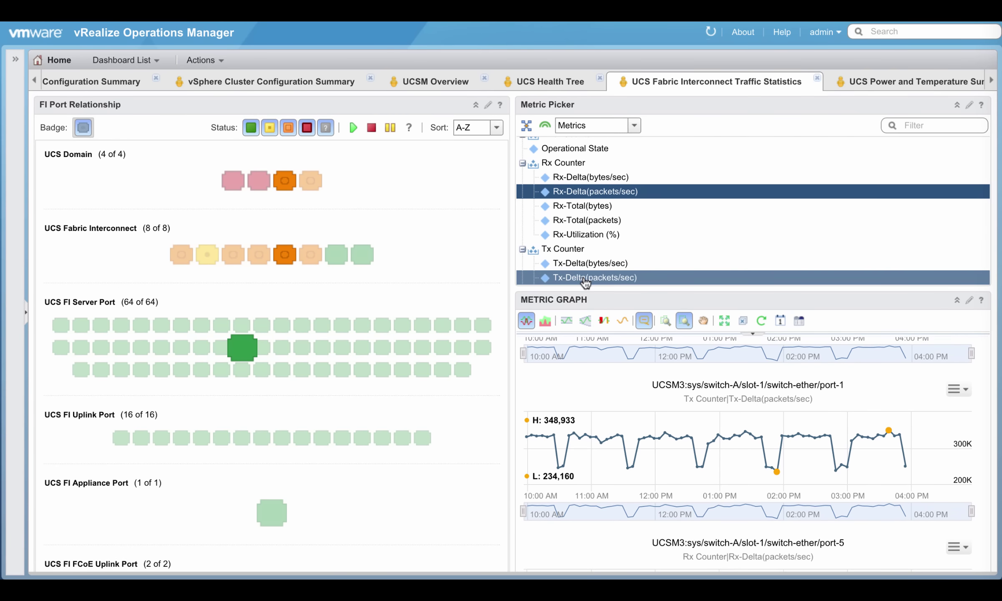
click(585, 278)
scroll(734, 413, down, 3)
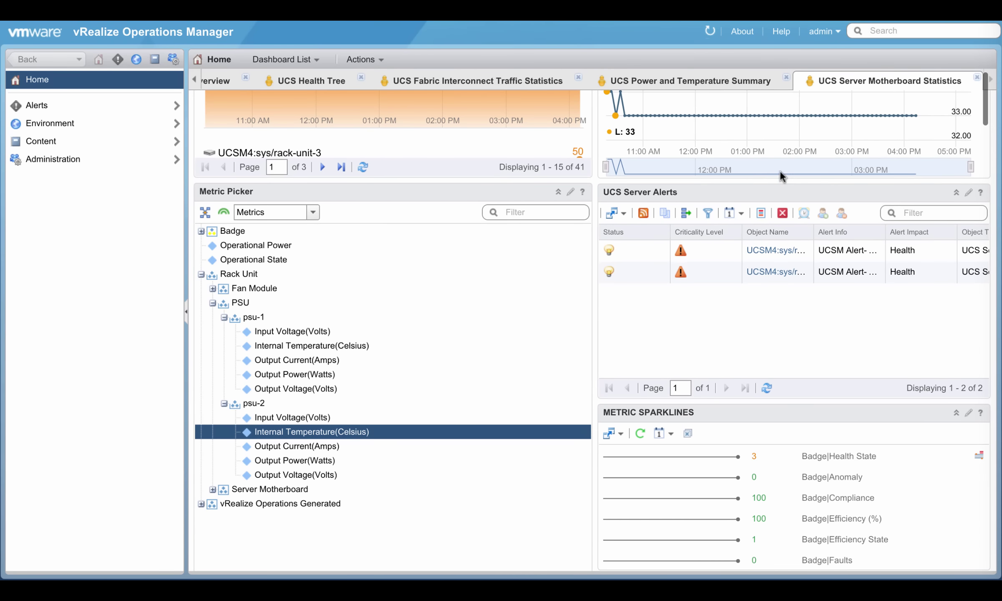
Scroll through the Metric Sparklines list below the psu-2 Internal Temperature graph
scroll(764, 467, down, 5)
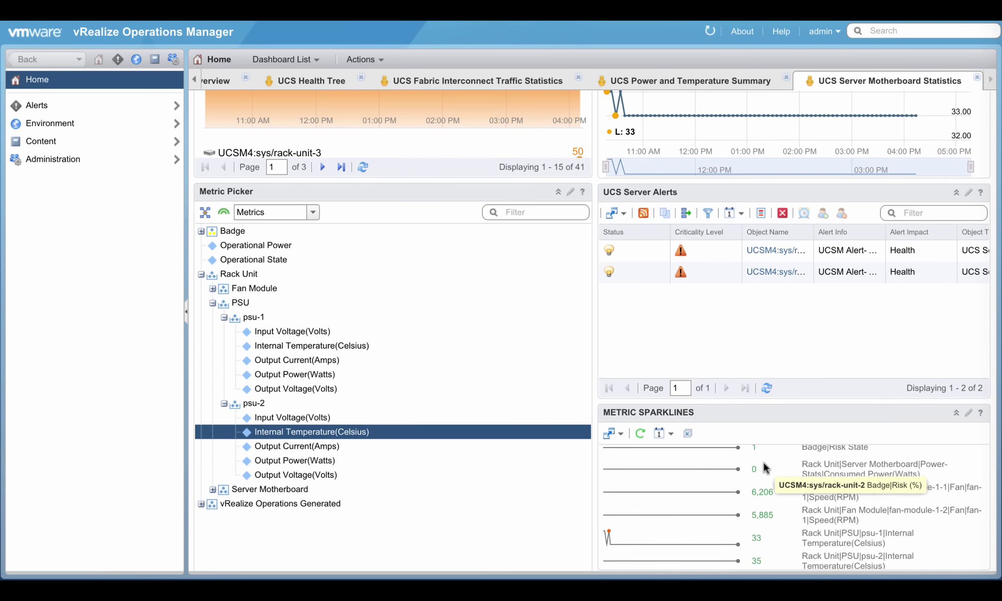
scroll(763, 460, up, 8)
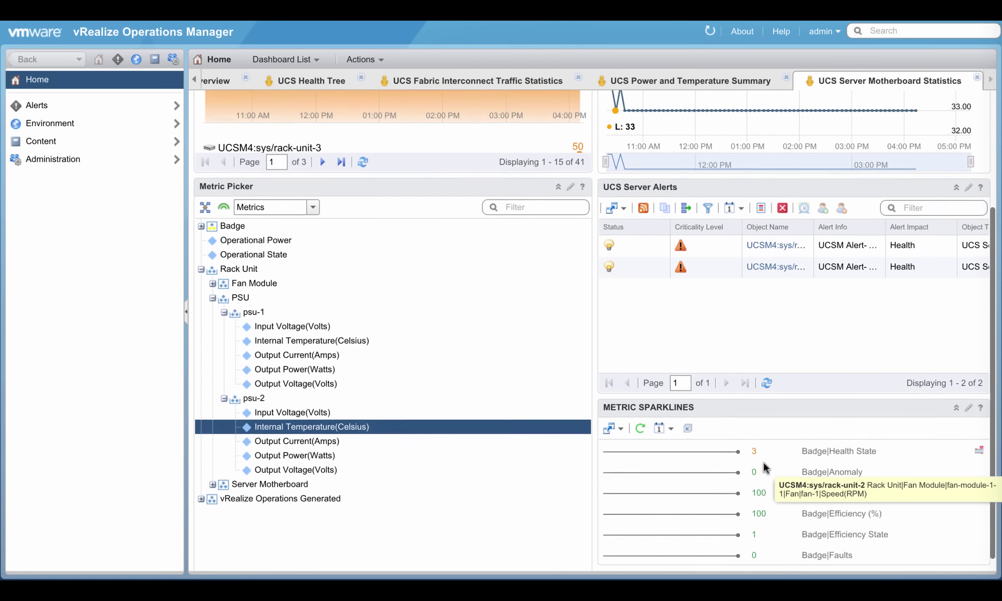